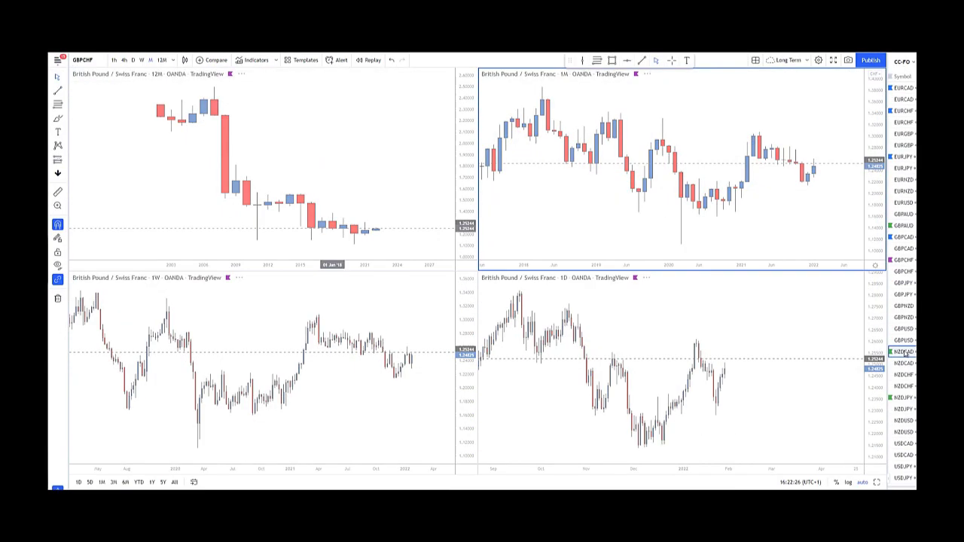
- Load NZDCAD from the watchlist into all four charts of the layout
{"action": "left_click", "coordinate": [904, 352]}
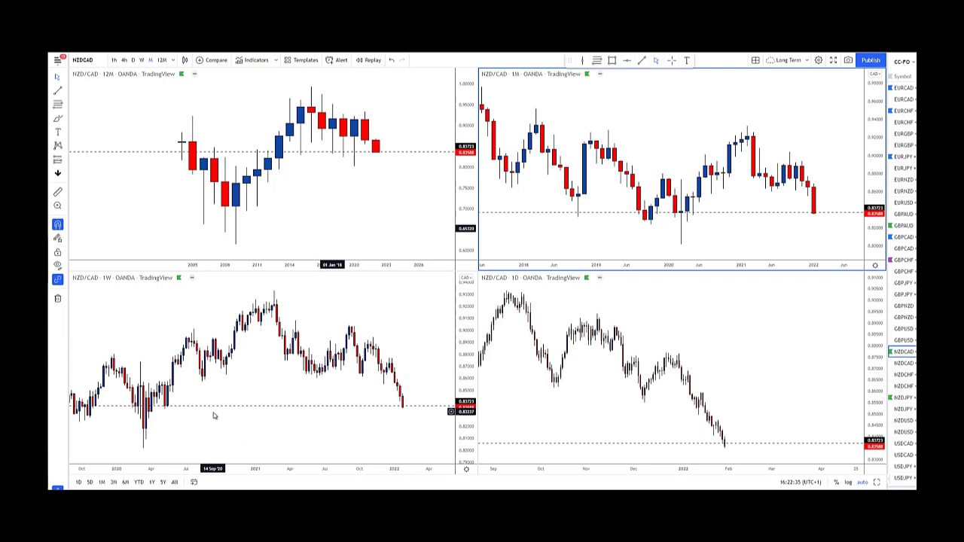
{"action": "scroll", "coordinate": [216, 414], "scroll_direction": "up", "scroll_amount": 2}
- Switch the daily NZDCAD chart to the 4-hour timeframe and maximize that chart
{"action": "left_click", "coordinate": [728, 381]}
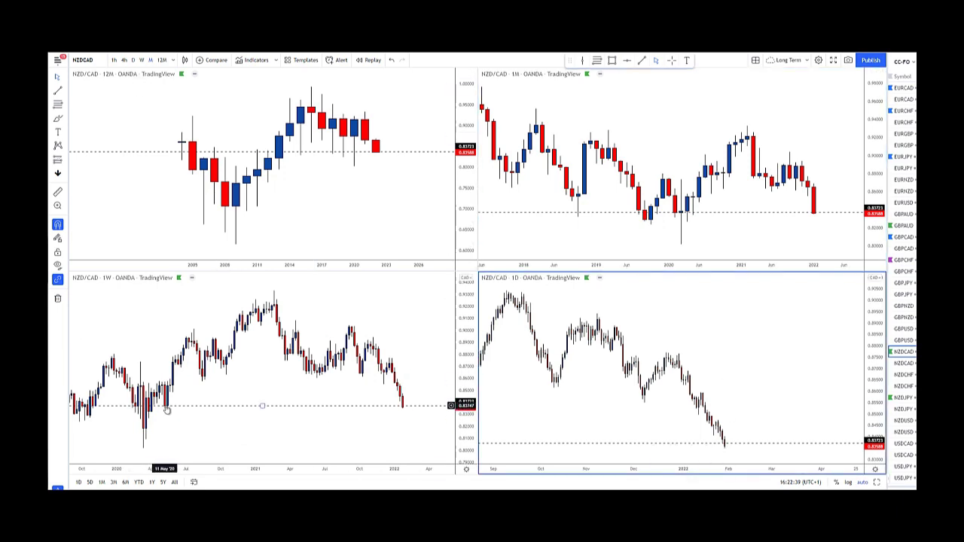
{"action": "left_click", "coordinate": [125, 60]}
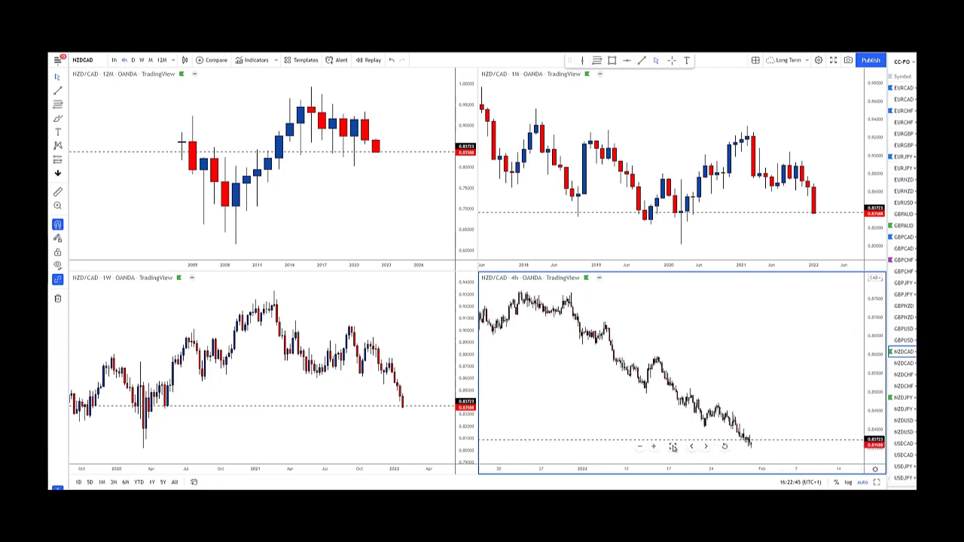
{"action": "left_click", "coordinate": [674, 447]}
{"action": "scroll", "coordinate": [482, 271], "scroll_direction": "up", "scroll_amount": 5}
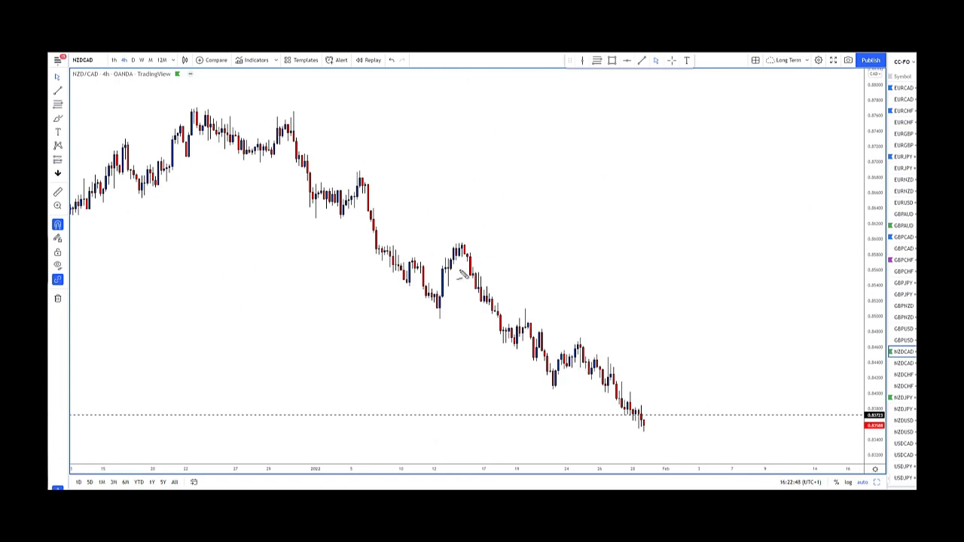
- Trace the 4-hour downtrend freehand, swing by swing, from the late-December high down to the latest low
{"action": "left_click_drag", "start_coordinate": [277, 118], "coordinate": [330, 214]}
{"action": "left_click_drag", "start_coordinate": [361, 173], "coordinate": [324, 211]}
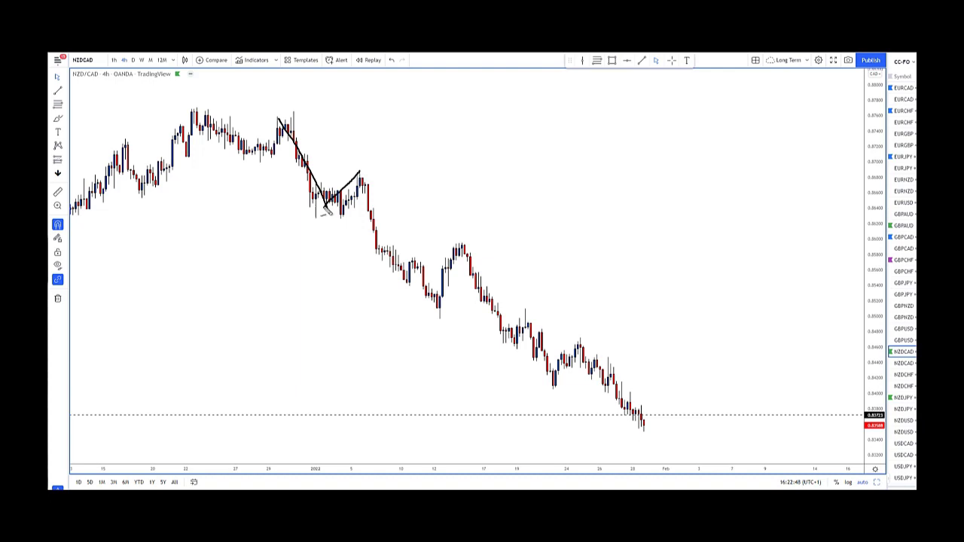
{"action": "mouse_move", "coordinate": [360, 176]}
{"action": "left_mouse_down"}
{"action": "mouse_move", "coordinate": [388, 245]}
{"action": "mouse_move", "coordinate": [443, 314]}
{"action": "left_mouse_up"}
{"action": "left_click_drag", "start_coordinate": [465, 245], "coordinate": [439, 310]}
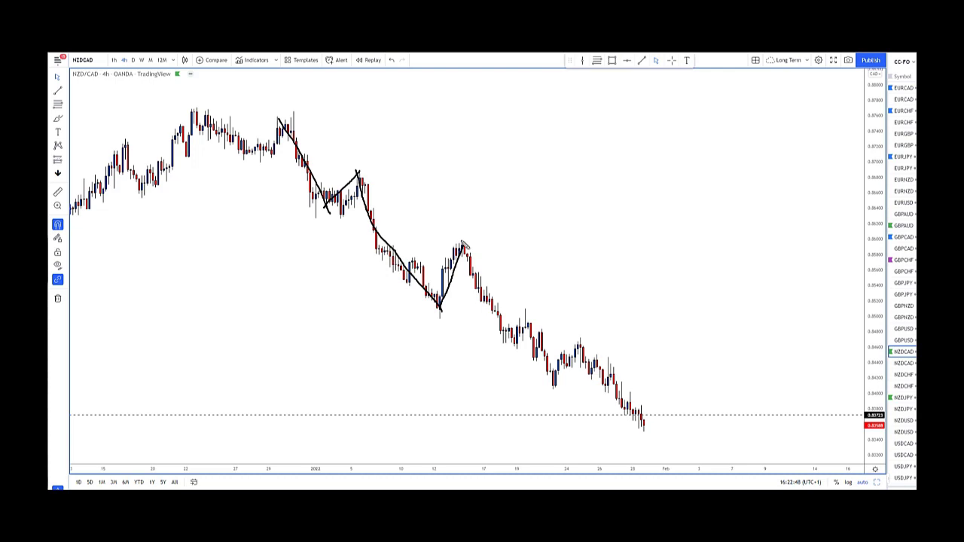
{"action": "mouse_move", "coordinate": [465, 247]}
{"action": "left_mouse_down"}
{"action": "mouse_move", "coordinate": [507, 339]}
{"action": "mouse_move", "coordinate": [525, 320]}
{"action": "left_mouse_up"}
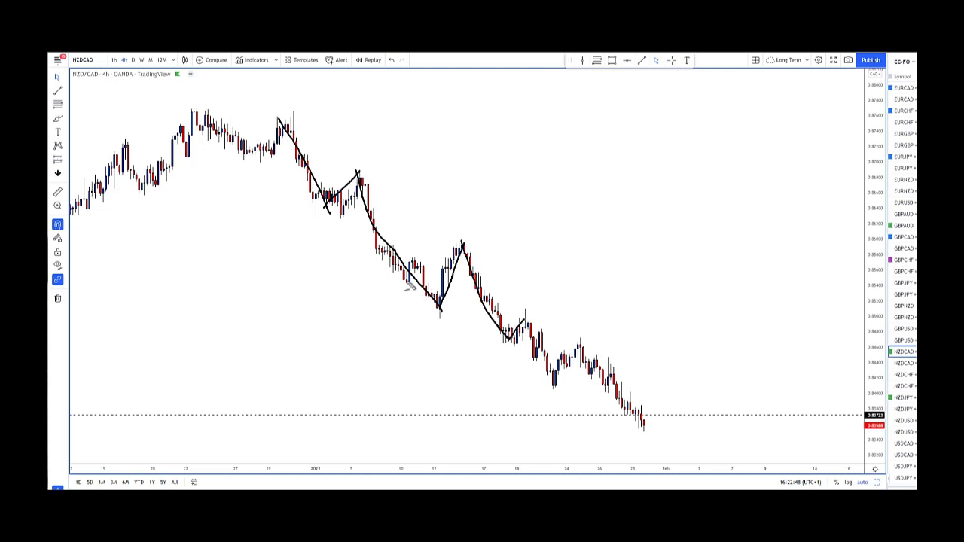
{"action": "mouse_move", "coordinate": [408, 280]}
{"action": "left_mouse_down"}
{"action": "mouse_move", "coordinate": [415, 255]}
{"action": "mouse_move", "coordinate": [435, 298]}
{"action": "left_mouse_up"}
{"action": "left_click_drag", "start_coordinate": [525, 319], "coordinate": [556, 385]}
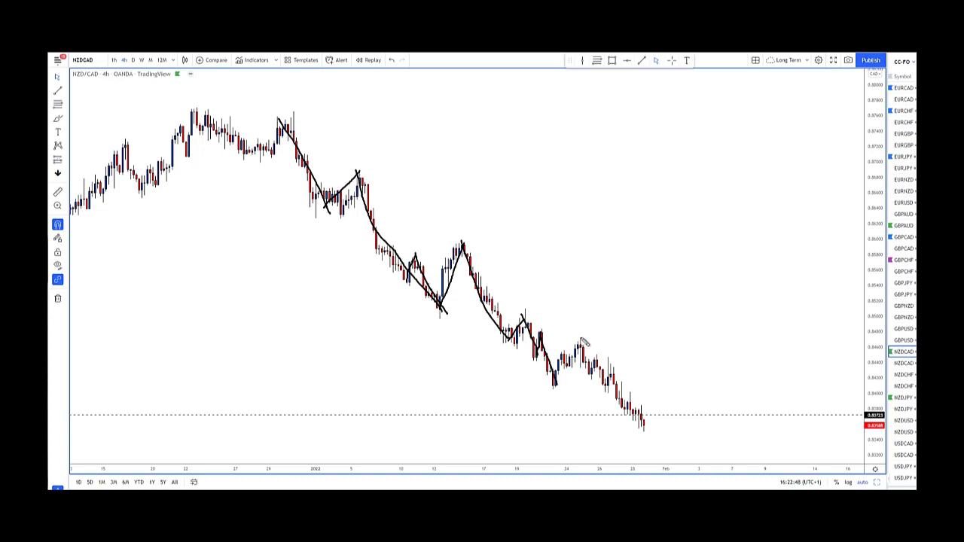
{"action": "mouse_move", "coordinate": [556, 387]}
{"action": "left_mouse_down"}
{"action": "mouse_move", "coordinate": [581, 341]}
{"action": "mouse_move", "coordinate": [644, 429]}
{"action": "left_mouse_up"}
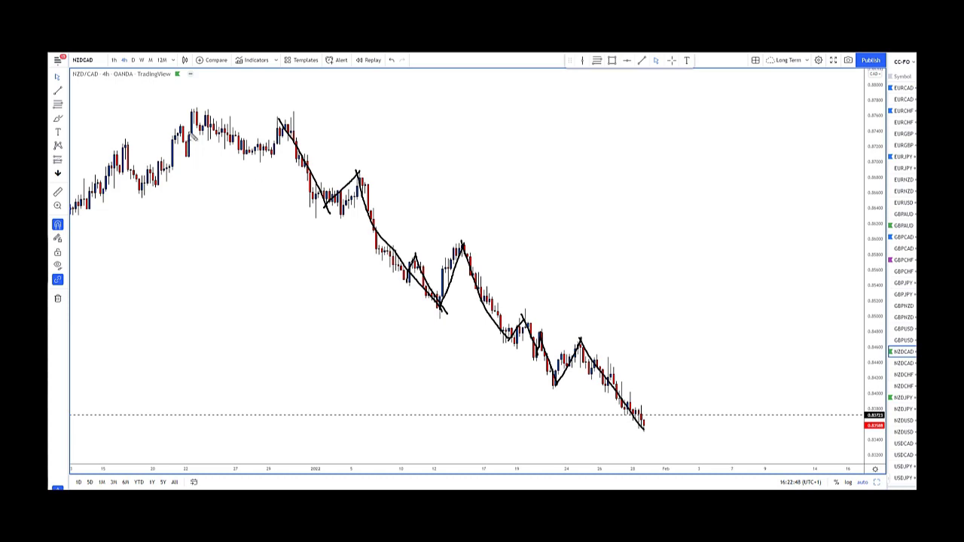
- Trace the late-December dip and recovery between the two tops, and circle its starting high and its low
{"action": "mouse_move", "coordinate": [189, 111]}
{"action": "left_mouse_down"}
{"action": "mouse_move", "coordinate": [269, 156]}
{"action": "mouse_move", "coordinate": [290, 114]}
{"action": "left_mouse_up"}
{"action": "mouse_move", "coordinate": [264, 159]}
{"action": "left_mouse_down"}
{"action": "mouse_move", "coordinate": [257, 166]}
{"action": "mouse_move", "coordinate": [265, 160]}
{"action": "left_mouse_up"}
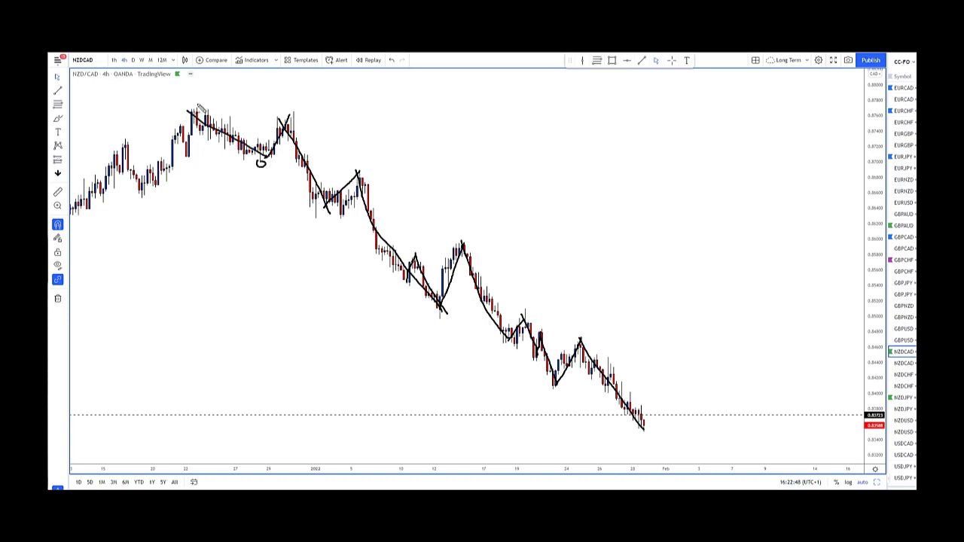
{"action": "left_click_drag", "start_coordinate": [197, 104], "coordinate": [195, 107]}
- Retrace the major swings freehand from the circled late-December low through each lower high to the latest low
{"action": "mouse_move", "coordinate": [260, 165]}
{"action": "left_mouse_down"}
{"action": "mouse_move", "coordinate": [295, 110]}
{"action": "mouse_move", "coordinate": [333, 213]}
{"action": "mouse_move", "coordinate": [359, 177]}
{"action": "mouse_move", "coordinate": [444, 313]}
{"action": "left_mouse_up"}
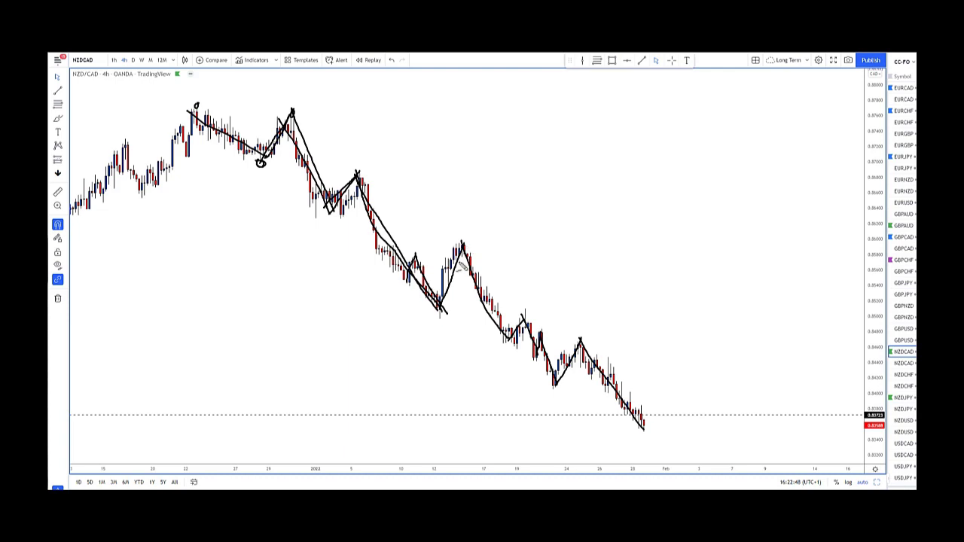
{"action": "left_click_drag", "start_coordinate": [462, 247], "coordinate": [443, 310]}
{"action": "left_click_drag", "start_coordinate": [464, 249], "coordinate": [558, 386]}
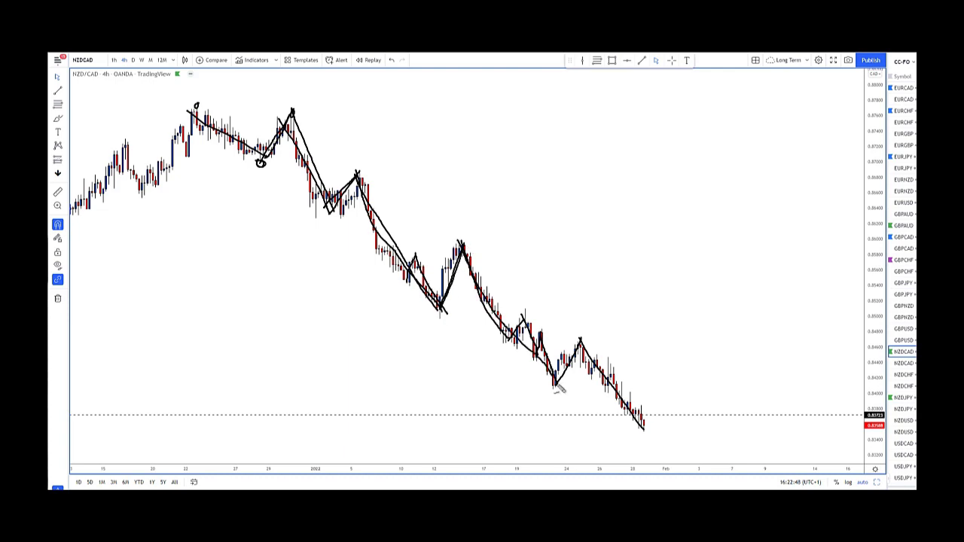
{"action": "left_click_drag", "start_coordinate": [584, 341], "coordinate": [562, 386]}
{"action": "left_click_drag", "start_coordinate": [585, 342], "coordinate": [649, 433]}
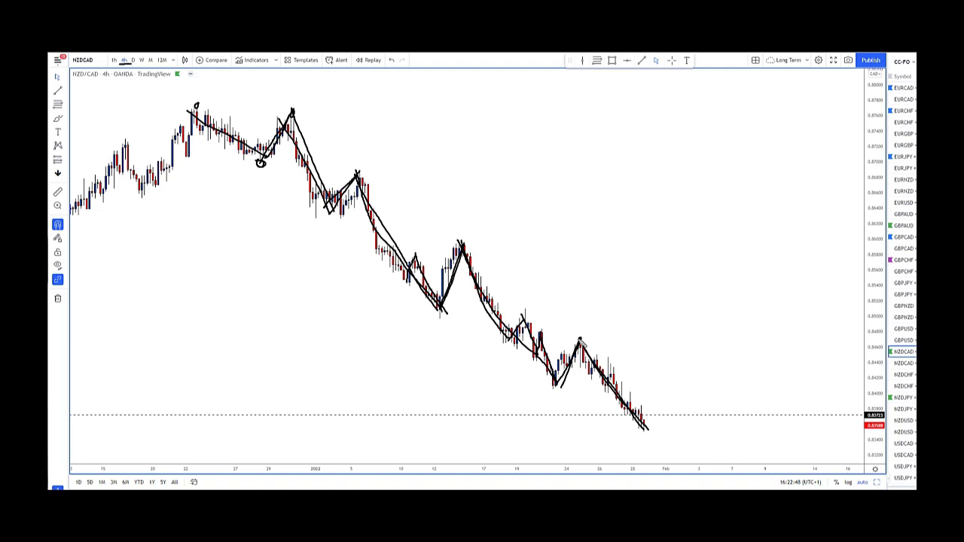
- Mark the swing high near 19 January with a short line and trace the December rise into the first circled top
{"action": "left_click_drag", "start_coordinate": [518, 311], "coordinate": [541, 310]}
{"action": "mouse_move", "coordinate": [194, 112]}
{"action": "left_mouse_down"}
{"action": "mouse_move", "coordinate": [189, 136]}
{"action": "mouse_move", "coordinate": [144, 188]}
{"action": "mouse_move", "coordinate": [119, 142]}
{"action": "mouse_move", "coordinate": [70, 213]}
{"action": "left_mouse_up"}
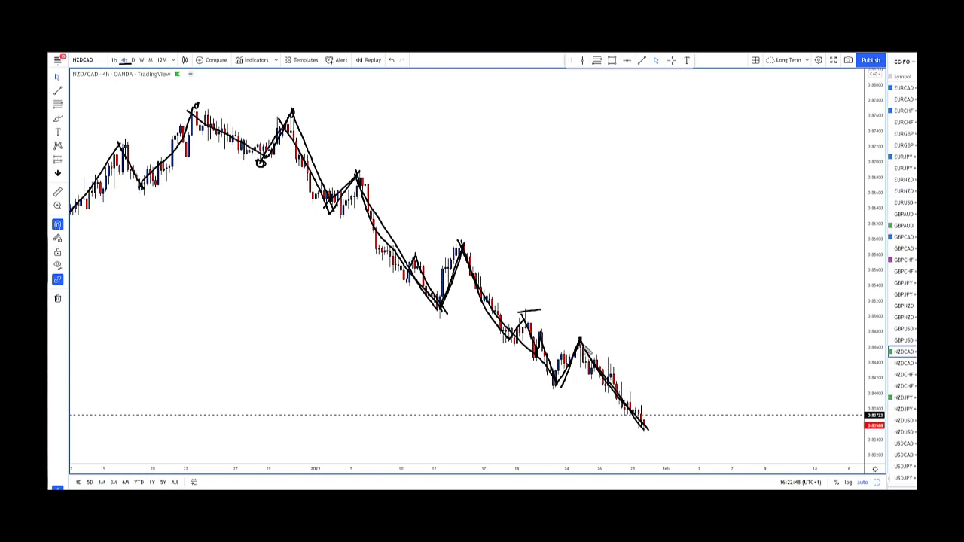
- Sketch a projected pullback, lower low and steep reversal rally after the last candle, underlining the latest low
{"action": "mouse_move", "coordinate": [586, 352]}
{"action": "left_mouse_down"}
{"action": "mouse_move", "coordinate": [648, 433]}
{"action": "mouse_move", "coordinate": [683, 382]}
{"action": "left_mouse_up"}
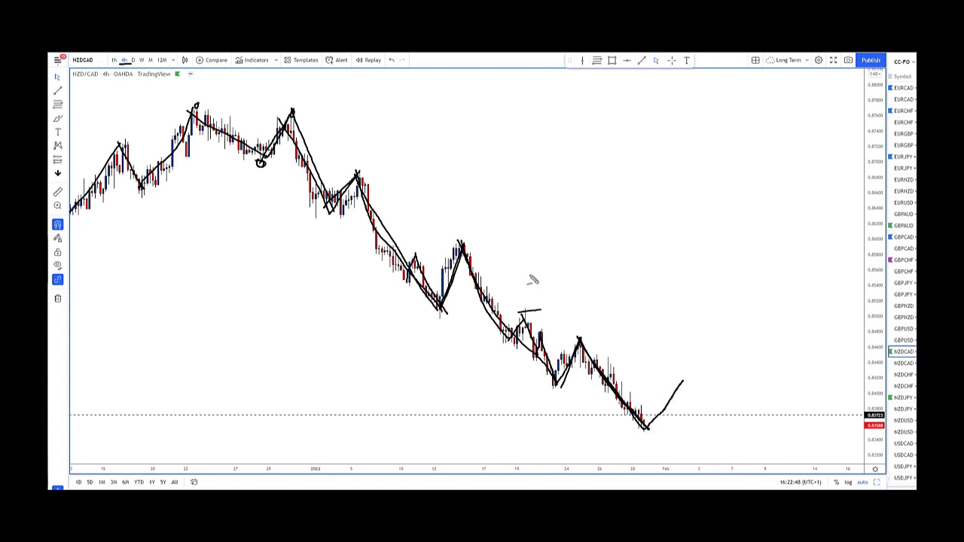
{"action": "mouse_move", "coordinate": [456, 235]}
{"action": "left_mouse_down"}
{"action": "mouse_move", "coordinate": [557, 385]}
{"action": "mouse_move", "coordinate": [585, 336]}
{"action": "mouse_move", "coordinate": [650, 433]}
{"action": "mouse_move", "coordinate": [687, 378]}
{"action": "mouse_move", "coordinate": [718, 445]}
{"action": "left_mouse_up"}
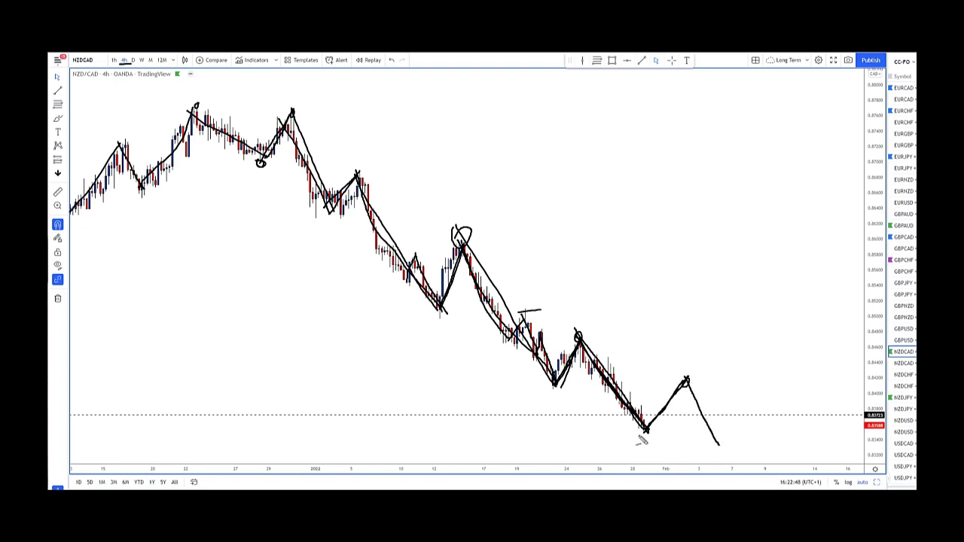
{"action": "left_click_drag", "start_coordinate": [633, 434], "coordinate": [660, 435]}
{"action": "left_click_drag", "start_coordinate": [721, 449], "coordinate": [755, 309]}
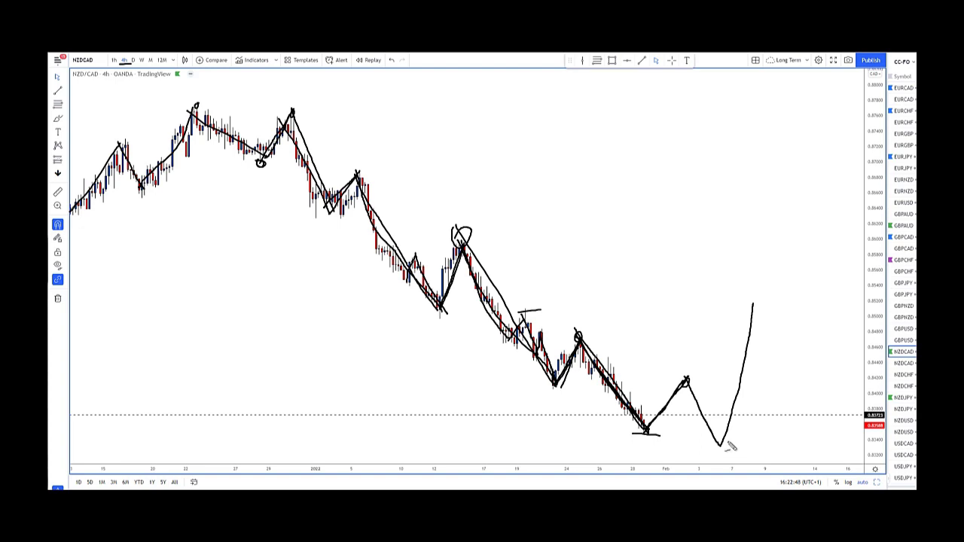
- Circle the projected low, mark the projected swing high with a short line, and retrace the reversal rally
{"action": "left_click_drag", "start_coordinate": [728, 445], "coordinate": [722, 450]}
{"action": "mouse_move", "coordinate": [669, 377]}
{"action": "left_mouse_down"}
{"action": "mouse_move", "coordinate": [700, 376]}
{"action": "mouse_move", "coordinate": [683, 381]}
{"action": "left_mouse_up"}
{"action": "left_click_drag", "start_coordinate": [721, 449], "coordinate": [760, 309]}
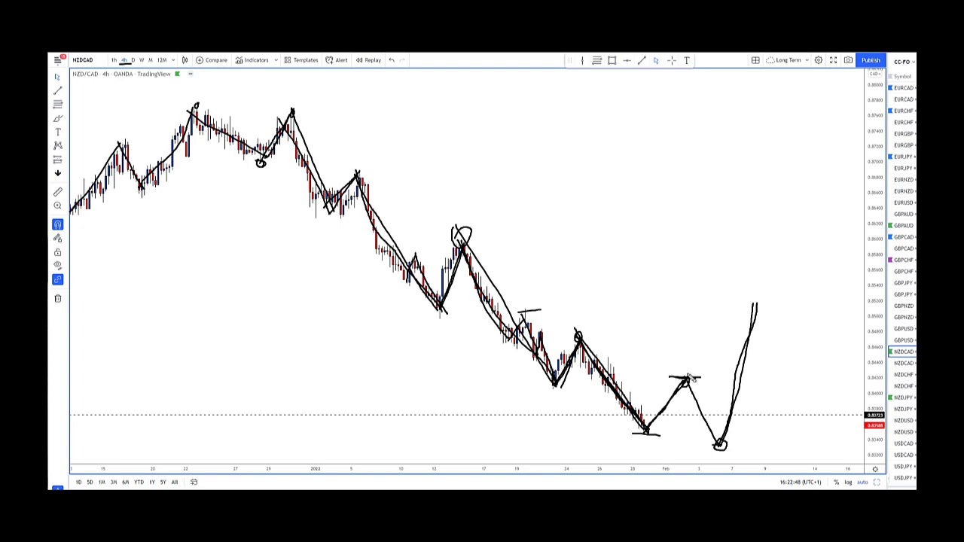
{"action": "mouse_move", "coordinate": [691, 377]}
{"action": "left_mouse_down"}
{"action": "mouse_move", "coordinate": [683, 392]}
{"action": "mouse_move", "coordinate": [688, 378]}
{"action": "left_mouse_up"}
- Enclose the whole projected reversal pattern in a large freehand loop and draw an arrow pointing at the rally
{"action": "mouse_move", "coordinate": [769, 292]}
{"action": "left_mouse_down"}
{"action": "mouse_move", "coordinate": [681, 309]}
{"action": "mouse_move", "coordinate": [622, 360]}
{"action": "mouse_move", "coordinate": [616, 452]}
{"action": "mouse_move", "coordinate": [779, 457]}
{"action": "left_mouse_up"}
{"action": "left_click_drag", "start_coordinate": [803, 401], "coordinate": [768, 294]}
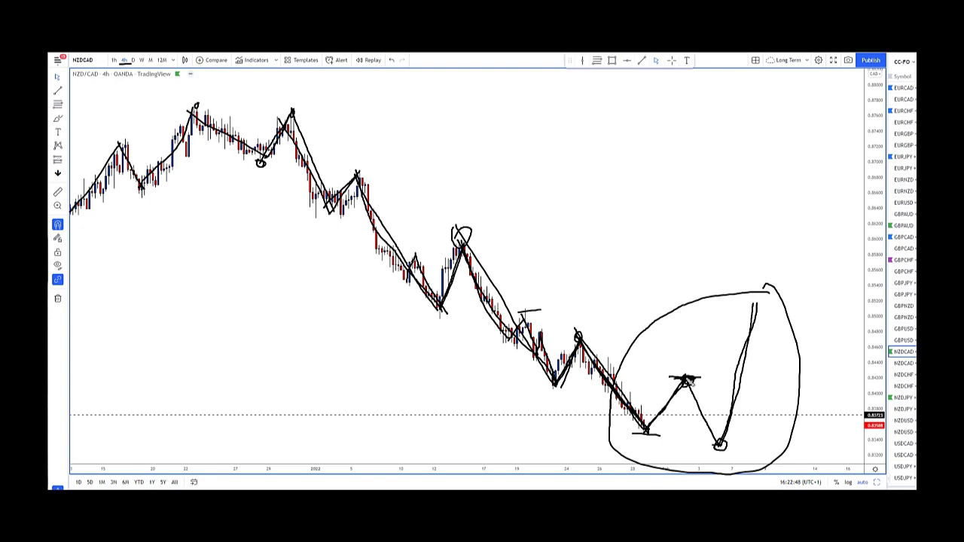
{"action": "mouse_move", "coordinate": [800, 374]}
{"action": "left_mouse_down"}
{"action": "mouse_move", "coordinate": [753, 388]}
{"action": "mouse_move", "coordinate": [768, 393]}
{"action": "left_mouse_up"}
- Mark the dashed 0.83723 level and the projected low with short lines, and sketch a move down from the rally's top
{"action": "left_click_drag", "start_coordinate": [758, 415], "coordinate": [800, 414]}
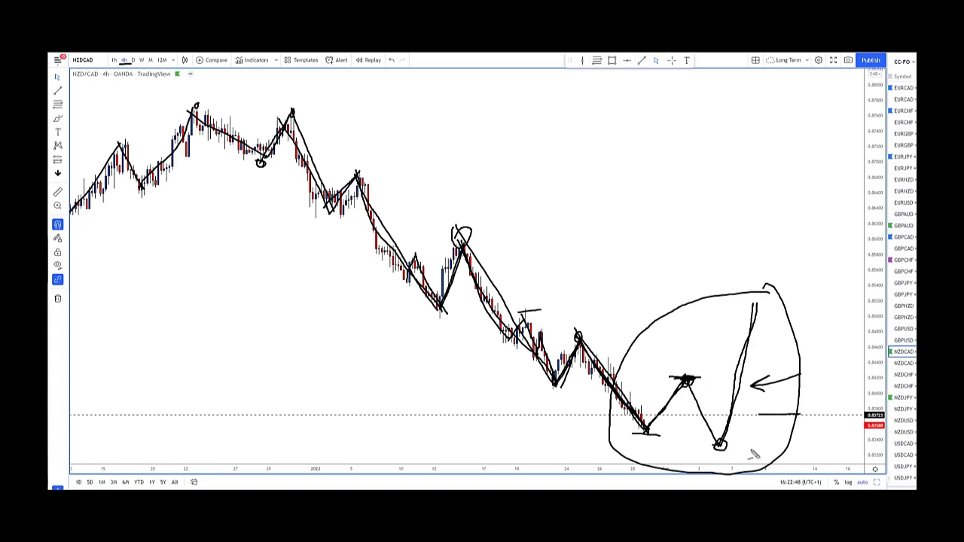
{"action": "left_click_drag", "start_coordinate": [708, 461], "coordinate": [740, 461]}
{"action": "left_click_drag", "start_coordinate": [768, 407], "coordinate": [770, 416]}
{"action": "mouse_move", "coordinate": [756, 306]}
{"action": "left_mouse_down"}
{"action": "mouse_move", "coordinate": [784, 400]}
{"action": "mouse_move", "coordinate": [811, 349]}
{"action": "left_mouse_up"}
{"action": "left_click_drag", "start_coordinate": [778, 414], "coordinate": [807, 415]}
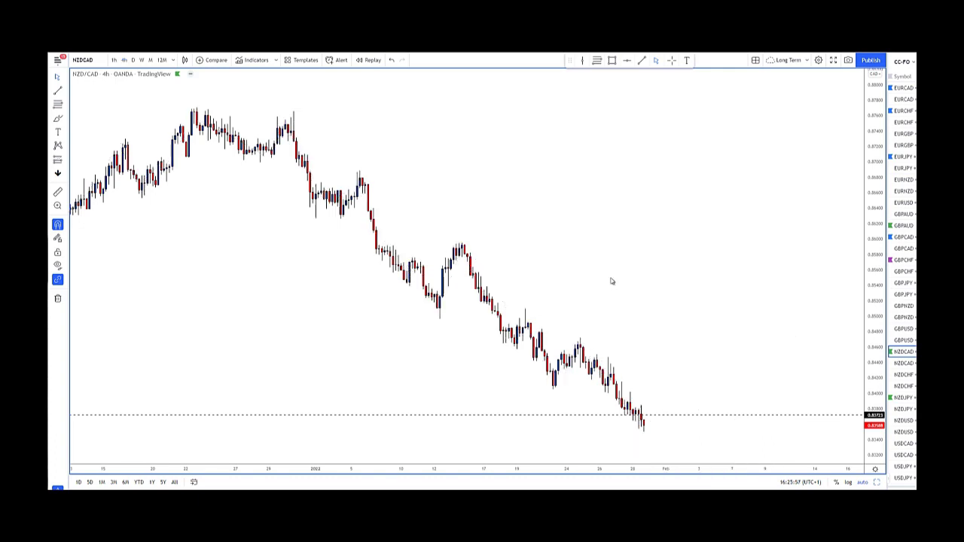
- Clear the annotations and restore the four-chart layout with the 4-hour chart active
{"action": "mouse_move", "coordinate": [478, 449]}
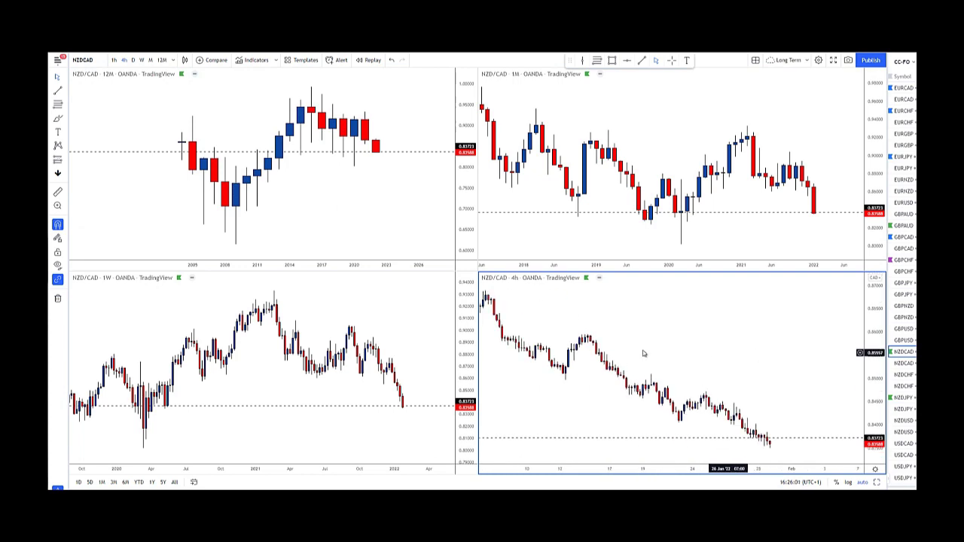
{"action": "left_click", "coordinate": [384, 403]}
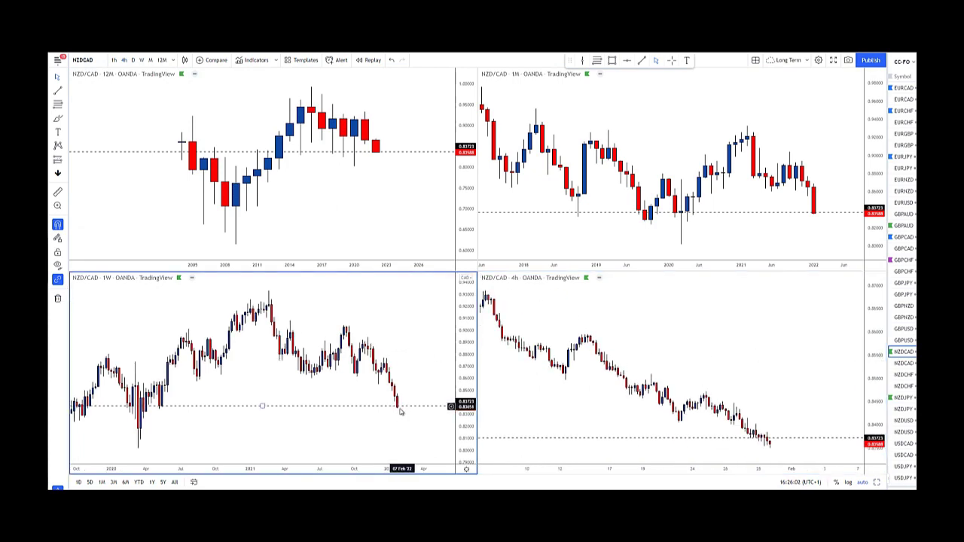
{"action": "left_click", "coordinate": [722, 361]}
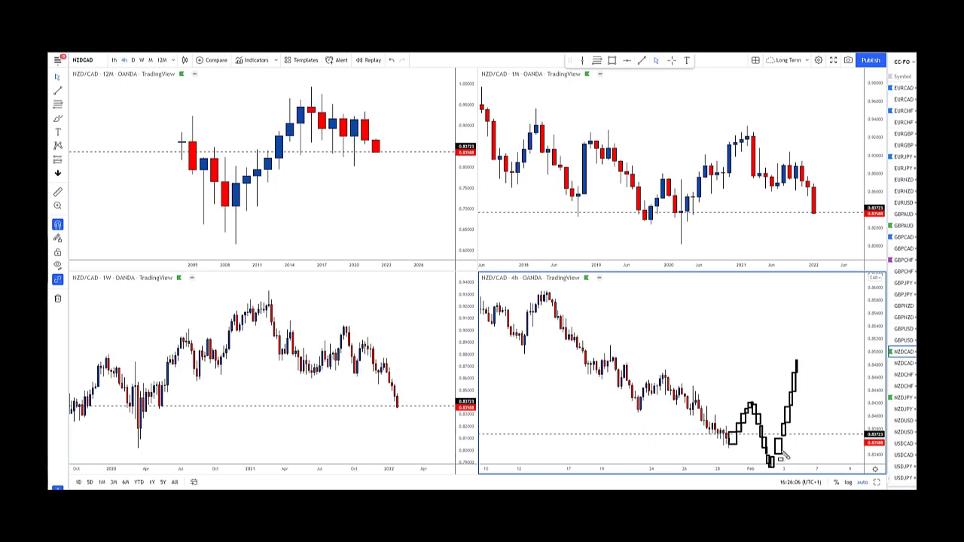
- Frame the sketched candle projection on the 4-hour chart with a rectangle and mark the 0.83723 level with a short line
{"action": "left_click_drag", "start_coordinate": [663, 320], "coordinate": [835, 476]}
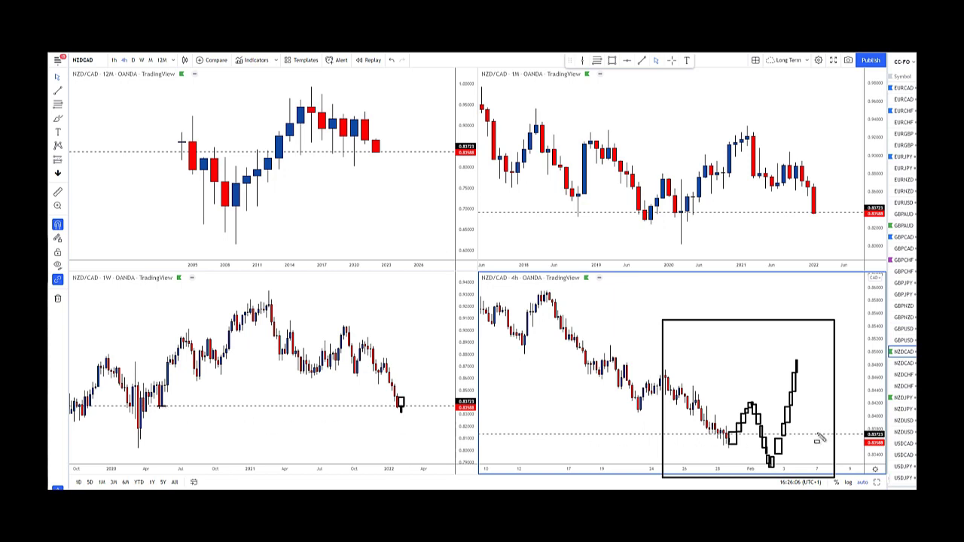
{"action": "left_click_drag", "start_coordinate": [811, 434], "coordinate": [825, 435]}
- Mark the weekly chart's 2020 swing lows, 2021 lows and autumn 2021 high with lines, and box the lower high after it
{"action": "mouse_move", "coordinate": [156, 406]}
{"action": "left_mouse_down"}
{"action": "mouse_move", "coordinate": [170, 407]}
{"action": "mouse_move", "coordinate": [140, 412]}
{"action": "mouse_move", "coordinate": [134, 428]}
{"action": "left_mouse_up"}
{"action": "left_click_drag", "start_coordinate": [194, 377], "coordinate": [210, 377]}
{"action": "left_click_drag", "start_coordinate": [310, 374], "coordinate": [399, 378]}
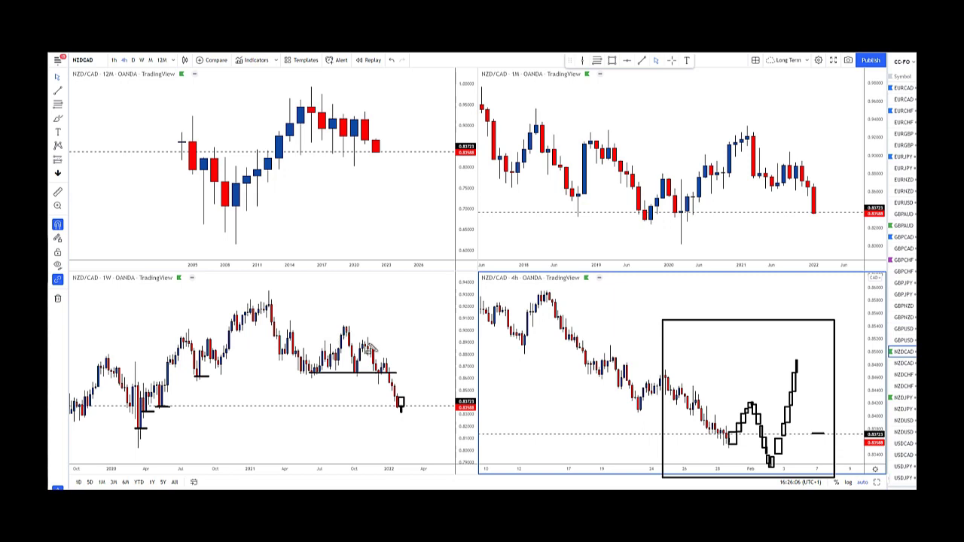
{"action": "left_click_drag", "start_coordinate": [343, 328], "coordinate": [355, 326]}
{"action": "left_click_drag", "start_coordinate": [360, 340], "coordinate": [377, 354]}
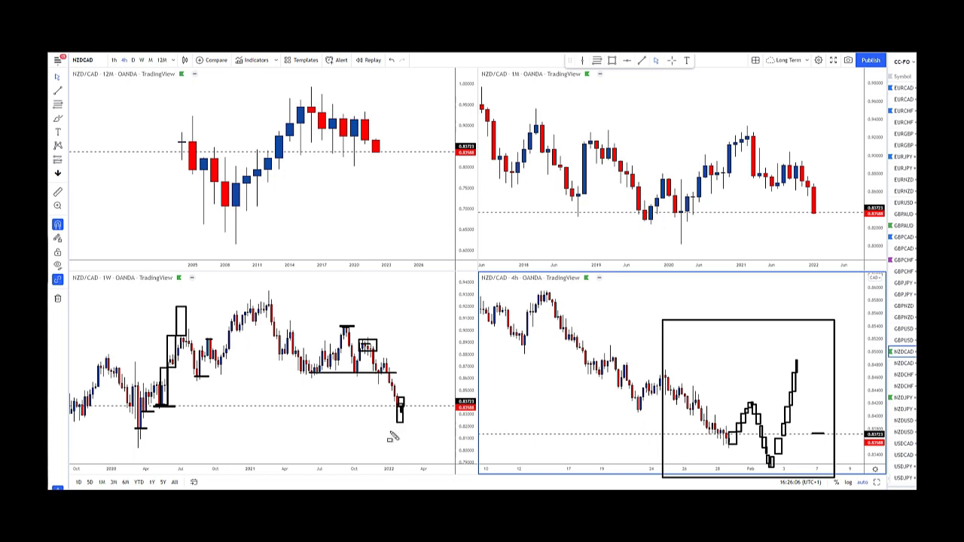
- Examine the latest weekly NZDCAD candles around the dashed 0.83723 level
{"action": "left_click", "coordinate": [399, 423]}
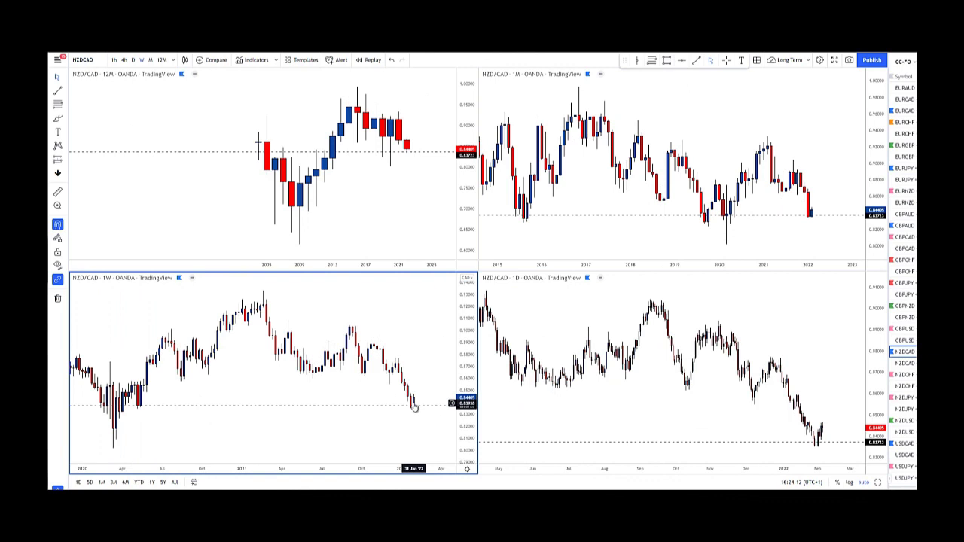
{"action": "scroll", "coordinate": [415, 389], "scroll_direction": "up", "scroll_amount": 5}
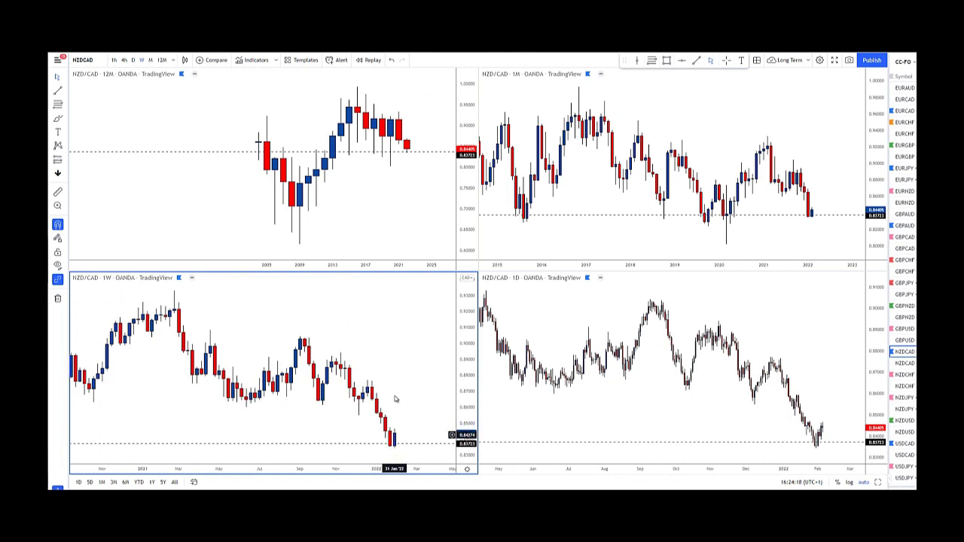
{"action": "scroll", "coordinate": [395, 400], "scroll_direction": "down", "scroll_amount": 4}
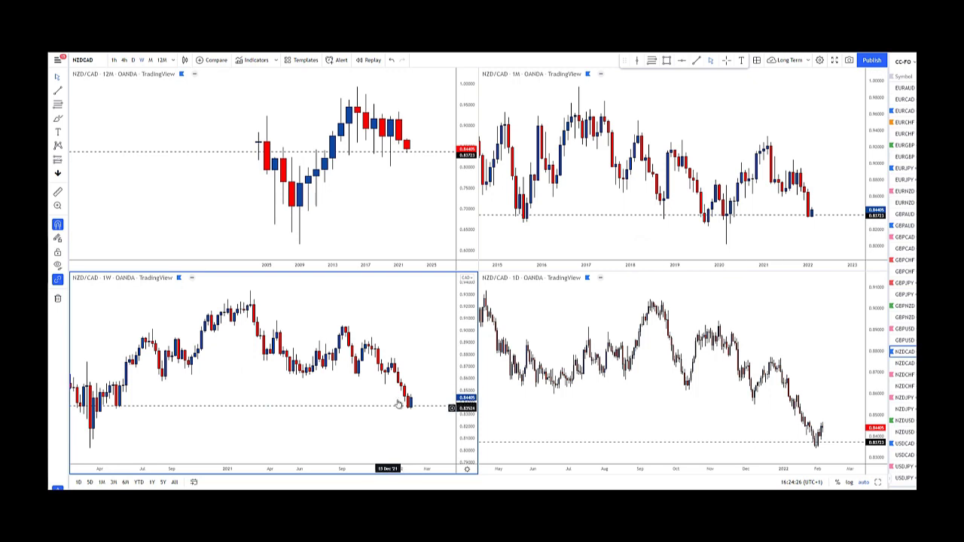
- Switch the daily NZDCAD chart to the 4-hour timeframe and enlarge its recent candles
{"action": "left_click", "coordinate": [723, 397]}
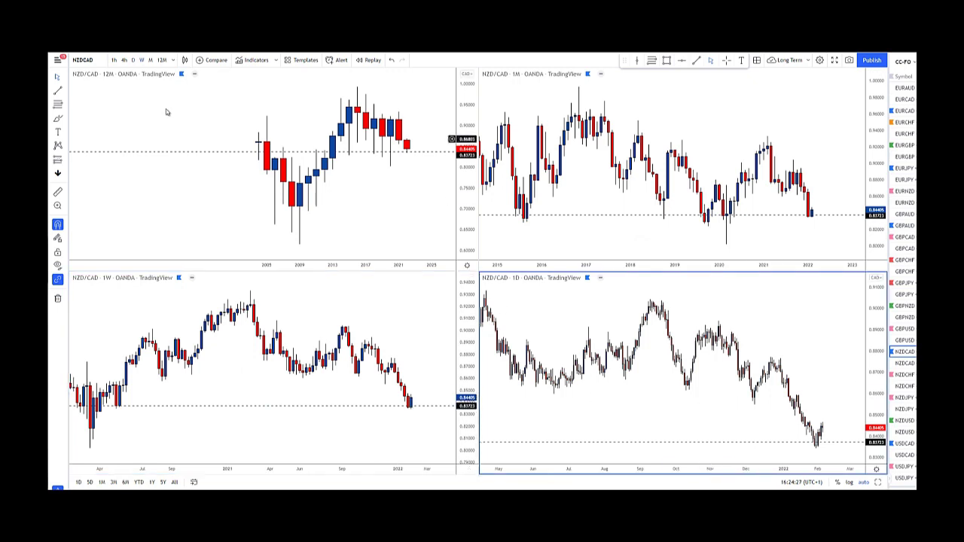
{"action": "left_click", "coordinate": [125, 60]}
{"action": "scroll", "coordinate": [695, 330], "scroll_direction": "up", "scroll_amount": 5}
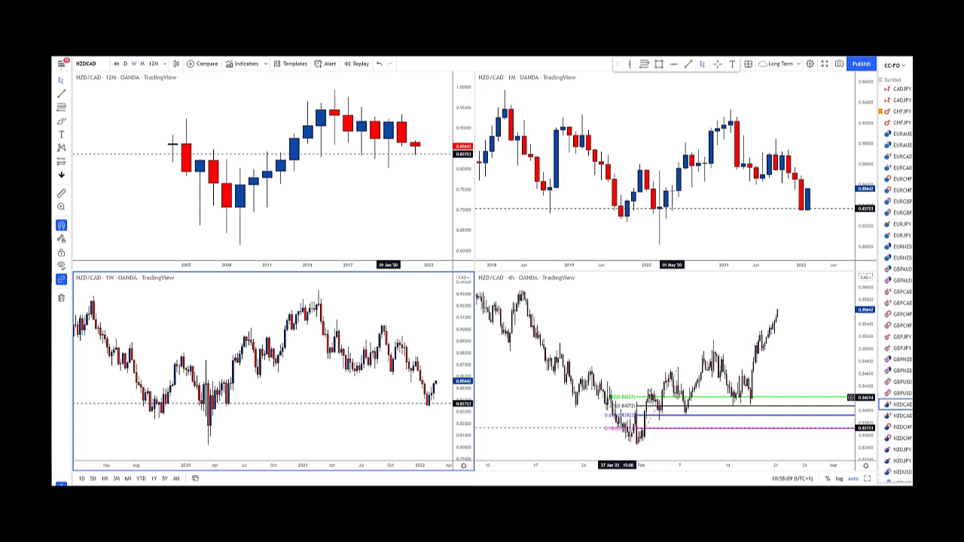
- Remove the Fibonacci retracement from the 4-hour NZDCAD chart and maximize that chart
{"action": "right_click", "coordinate": [668, 373]}
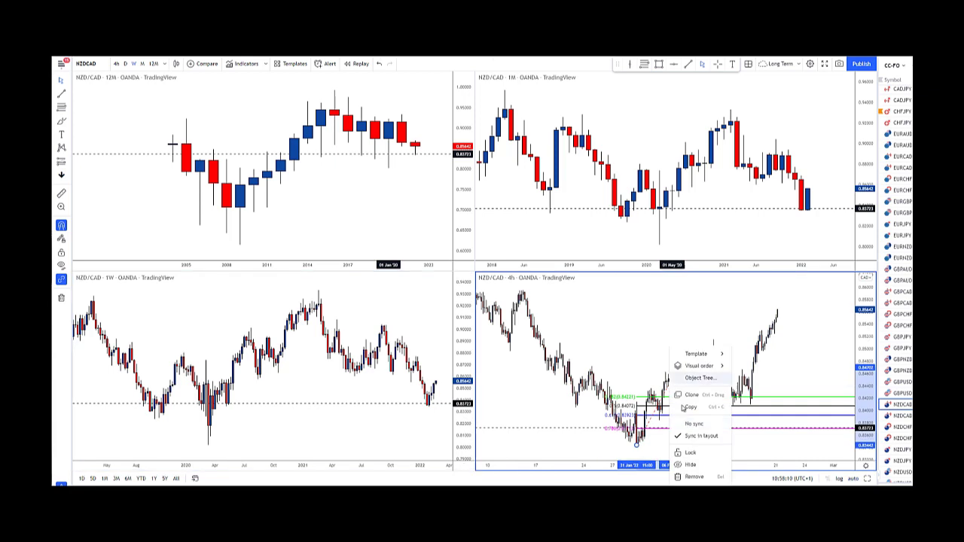
{"action": "left_click", "coordinate": [693, 476]}
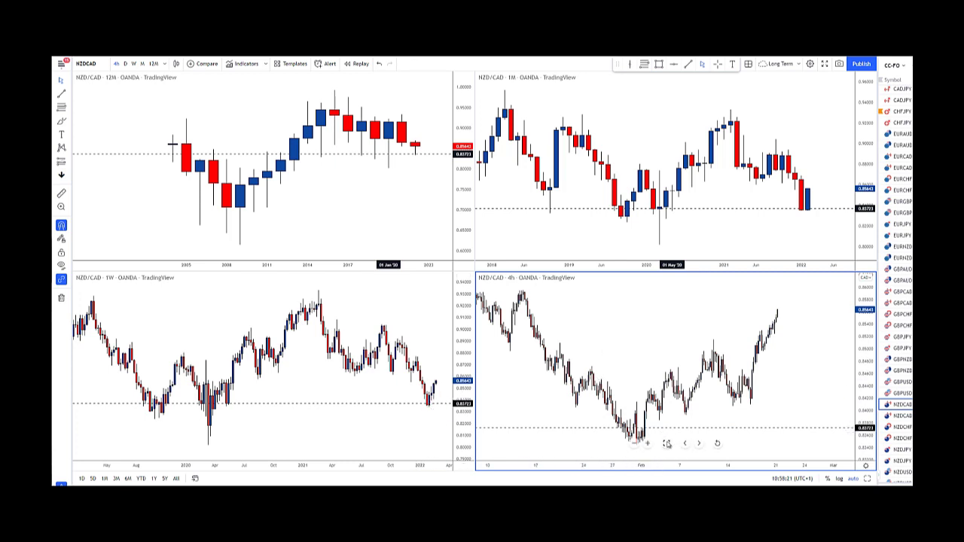
{"action": "key", "text": "alt+Return"}
{"action": "scroll", "coordinate": [483, 316], "scroll_direction": "up", "scroll_amount": 5}
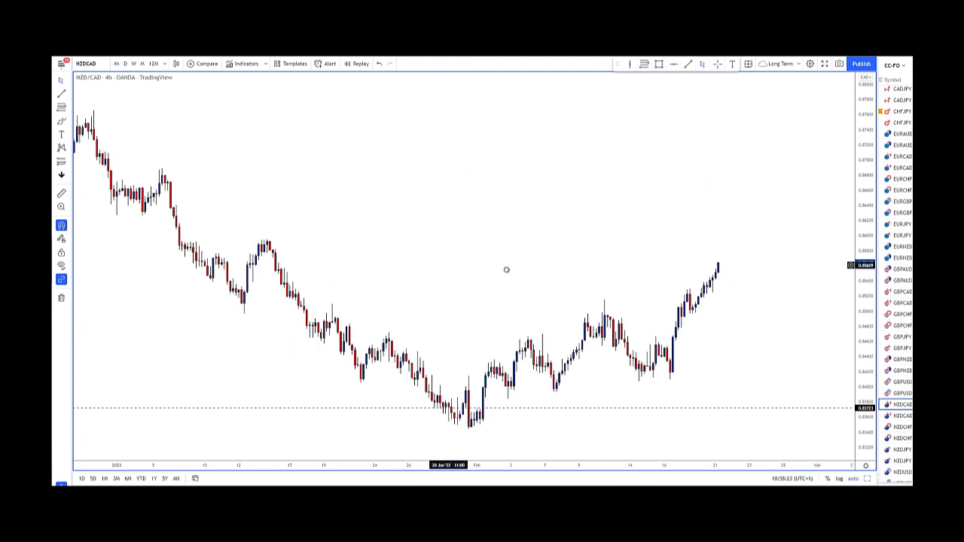
- Trace the 4-hour downtrend's last rally to the lower high near 24 January and the following drop to the late-January low
{"action": "scroll", "coordinate": [497, 269], "scroll_direction": "left", "scroll_amount": 3}
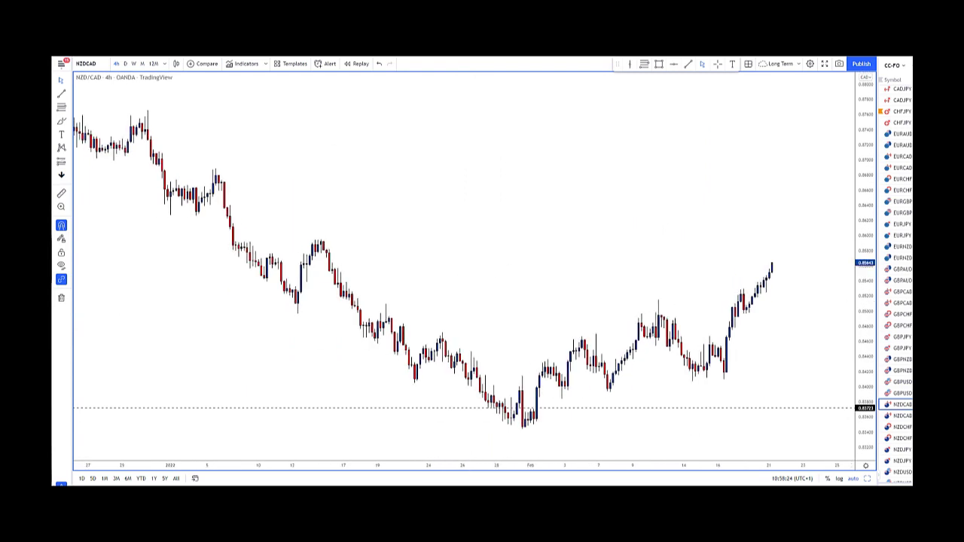
{"action": "left_click", "coordinate": [442, 337]}
{"action": "left_click", "coordinate": [507, 422]}
{"action": "left_click", "coordinate": [442, 337]}
{"action": "left_click", "coordinate": [414, 381]}
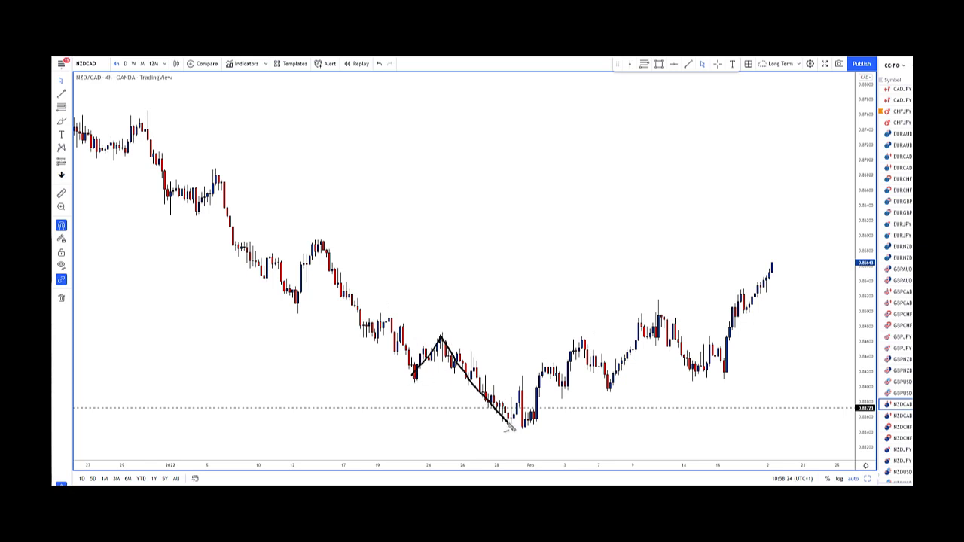
{"action": "mouse_move", "coordinate": [446, 335]}
{"action": "left_mouse_down"}
{"action": "mouse_move", "coordinate": [511, 430]}
{"action": "mouse_move", "coordinate": [523, 378]}
{"action": "left_mouse_up"}
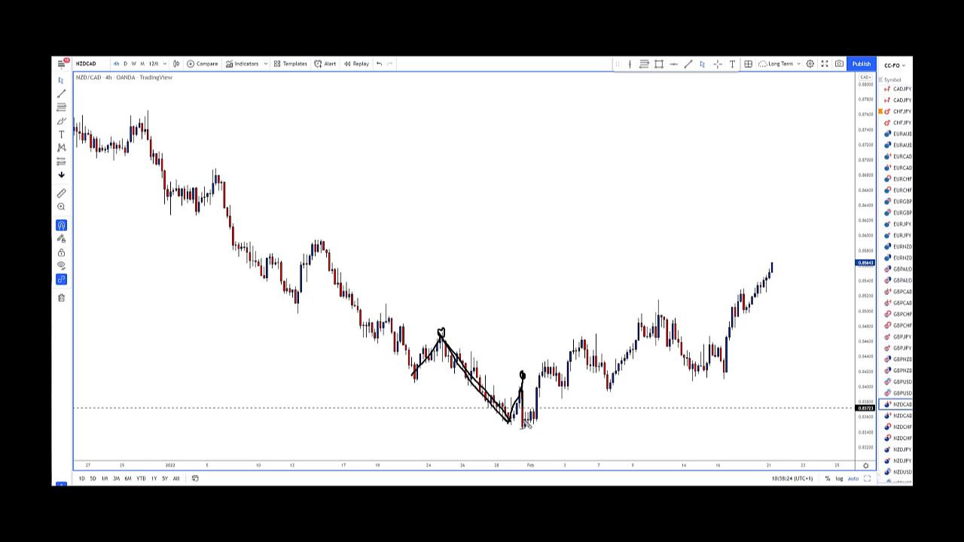
- Mark the successive highs and lows of the early-February reversal, circle the whole structure, and clear the annotations
{"action": "mouse_move", "coordinate": [508, 424]}
{"action": "left_mouse_down"}
{"action": "mouse_move", "coordinate": [519, 424]}
{"action": "mouse_move", "coordinate": [534, 400]}
{"action": "mouse_move", "coordinate": [546, 358]}
{"action": "mouse_move", "coordinate": [529, 372]}
{"action": "left_mouse_up"}
{"action": "left_click_drag", "start_coordinate": [559, 409], "coordinate": [567, 408]}
{"action": "left_click_drag", "start_coordinate": [522, 437], "coordinate": [530, 437]}
{"action": "mouse_move", "coordinate": [547, 359]}
{"action": "left_mouse_down"}
{"action": "mouse_move", "coordinate": [564, 398]}
{"action": "mouse_move", "coordinate": [584, 339]}
{"action": "mouse_move", "coordinate": [599, 334]}
{"action": "left_mouse_up"}
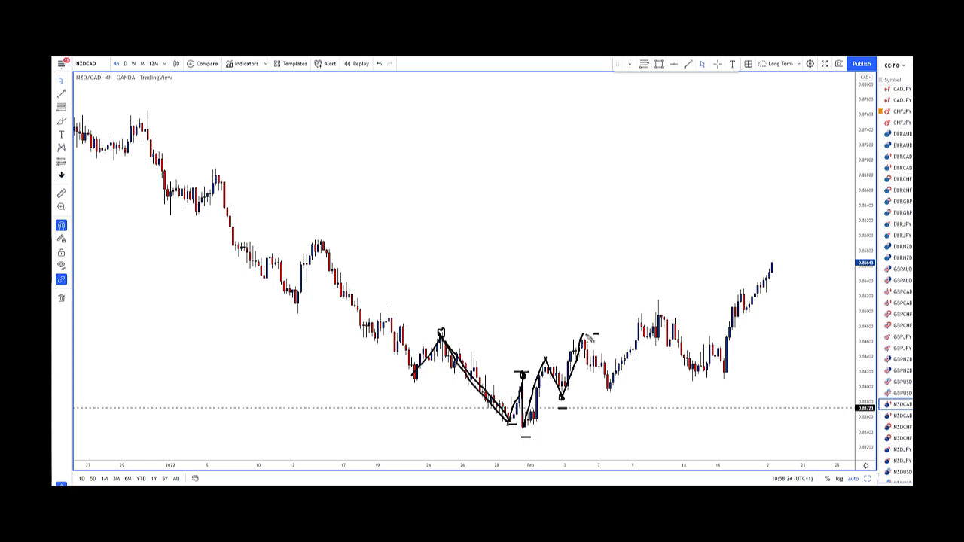
{"action": "left_click_drag", "start_coordinate": [540, 354], "coordinate": [550, 354]}
{"action": "mouse_move", "coordinate": [592, 321]}
{"action": "left_mouse_down"}
{"action": "mouse_move", "coordinate": [523, 355]}
{"action": "mouse_move", "coordinate": [520, 451]}
{"action": "mouse_move", "coordinate": [609, 380]}
{"action": "left_mouse_up"}
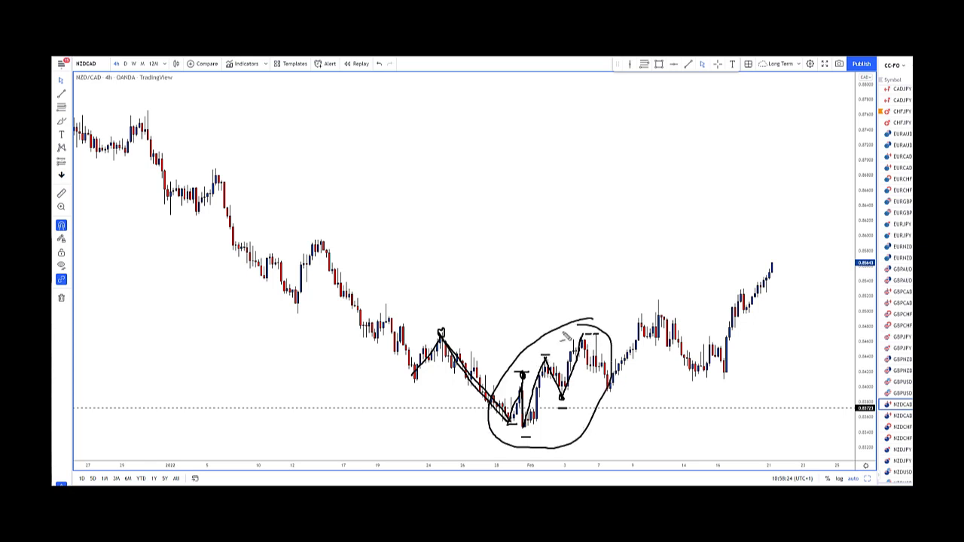
{"action": "key", "text": "Escape"}
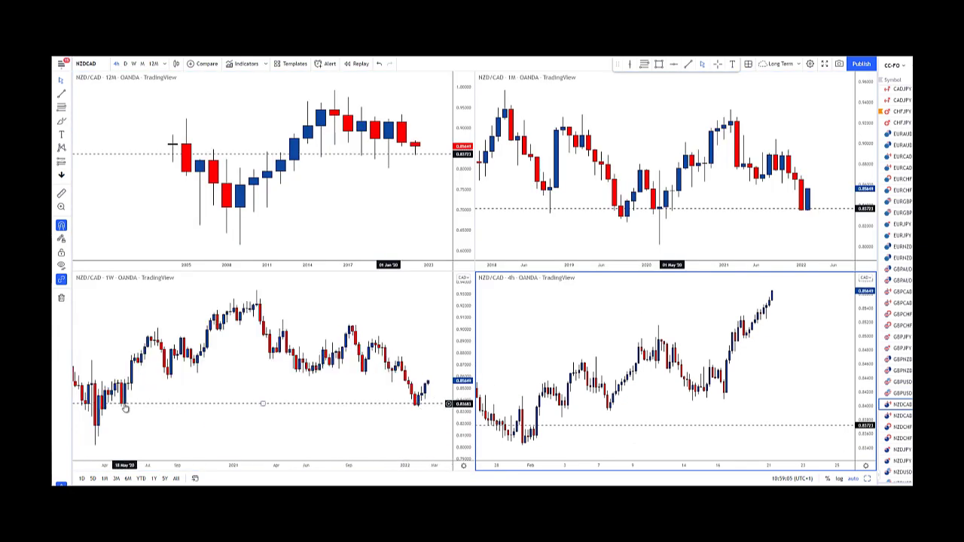
- Maximize the 4-hour chart and draw a Fibonacci retracement from the 31 January 2022 low to the 6 February 2022 high
{"action": "scroll", "coordinate": [592, 340], "scroll_direction": "down", "scroll_amount": 3}
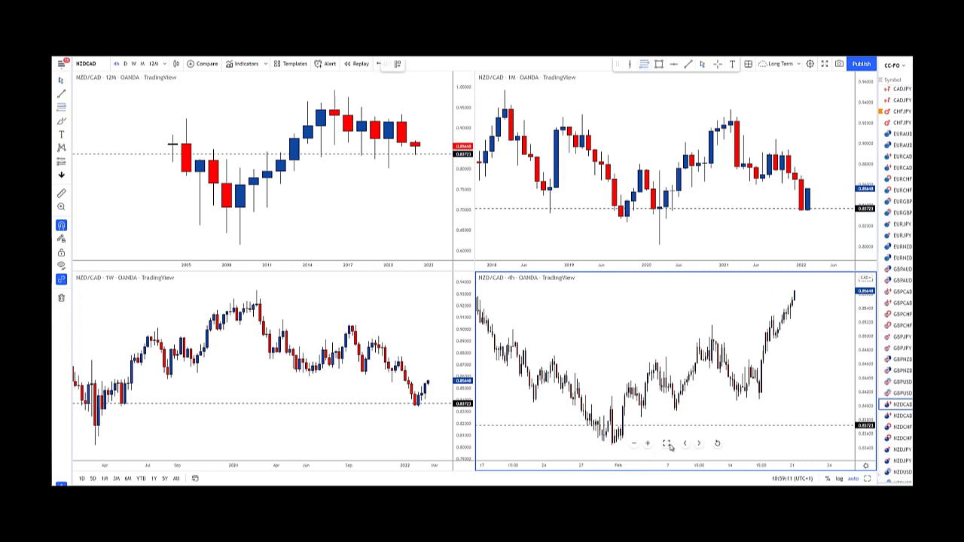
{"action": "left_click", "coordinate": [668, 445]}
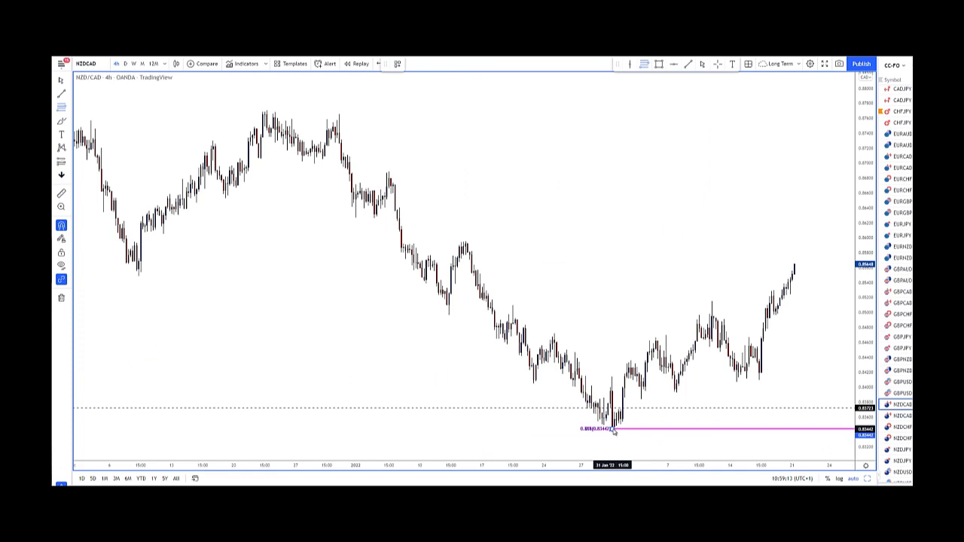
{"action": "left_click", "coordinate": [667, 332]}
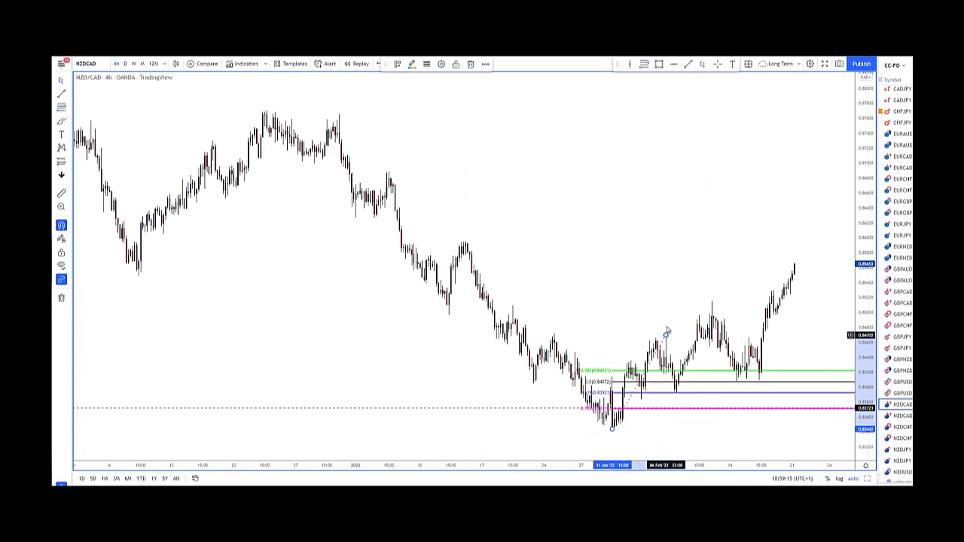
{"action": "left_click", "coordinate": [663, 312]}
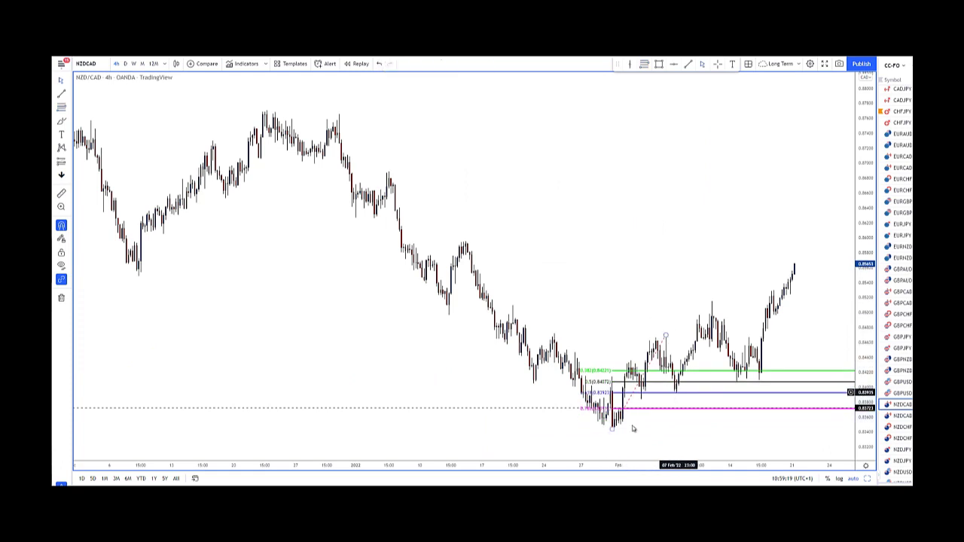
- Measure from the blue Fibonacci level down to the 31 January swing low, and from that level up to the latest price
{"action": "left_click_drag", "start_coordinate": [595, 245], "coordinate": [481, 244]}
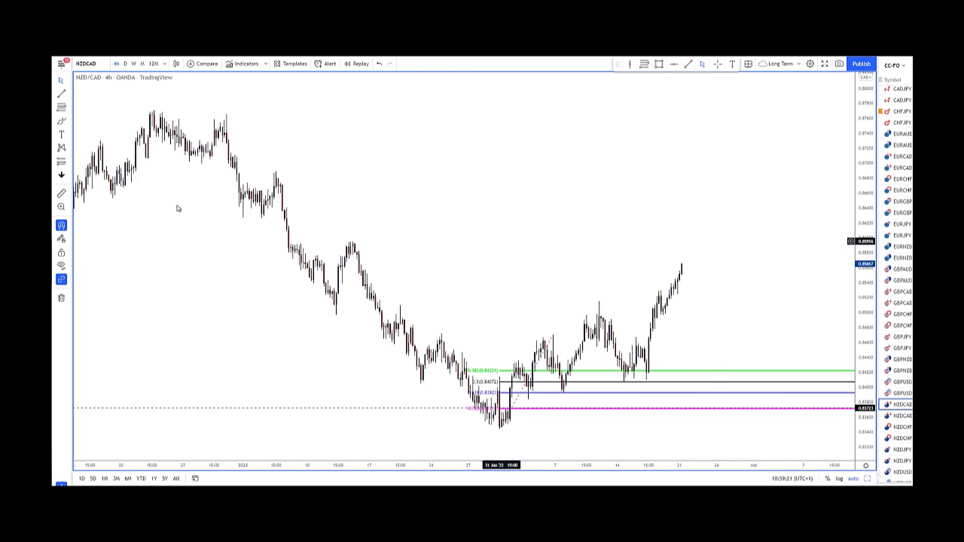
{"action": "left_click", "coordinate": [723, 393], "text": "shift"}
{"action": "left_click", "coordinate": [537, 361]}
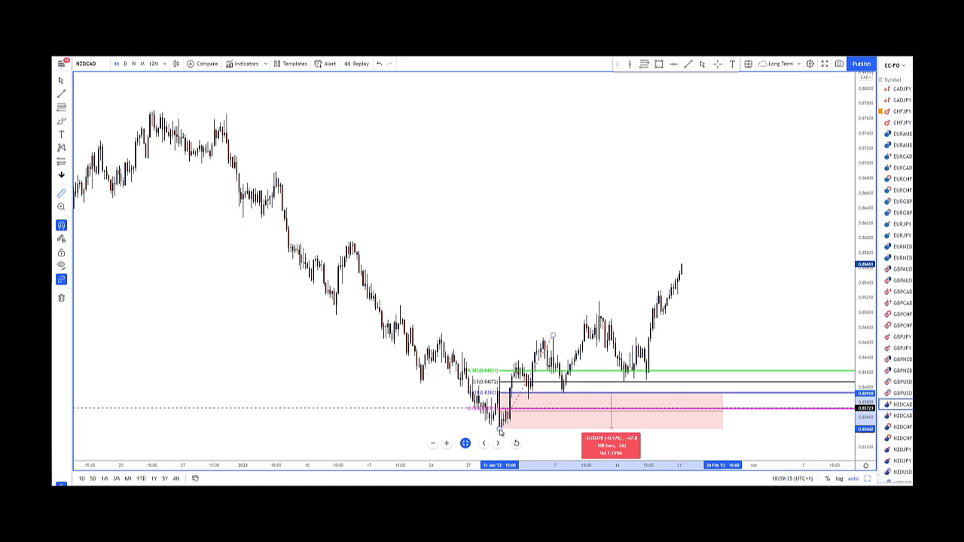
{"action": "left_click", "coordinate": [501, 432]}
{"action": "left_click", "coordinate": [723, 391]}
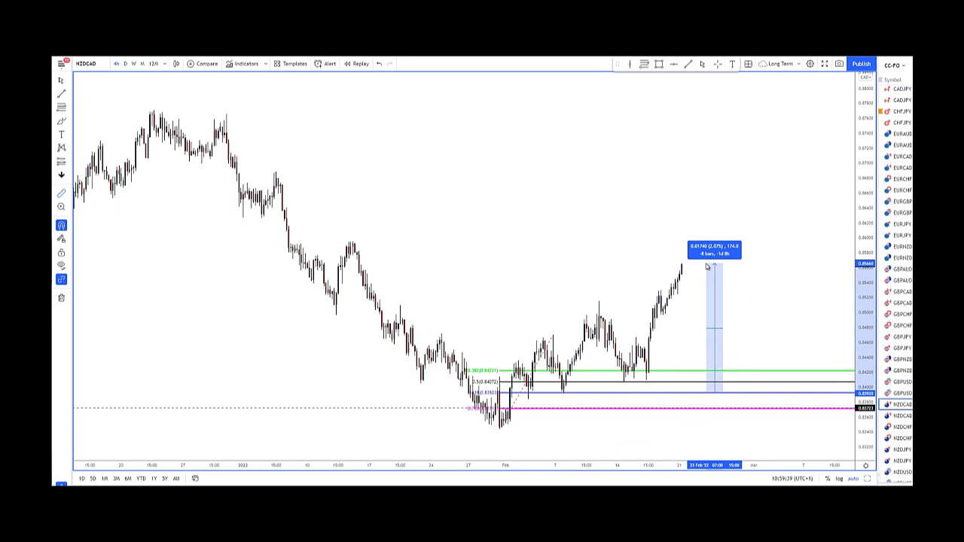
{"action": "left_click", "coordinate": [709, 267]}
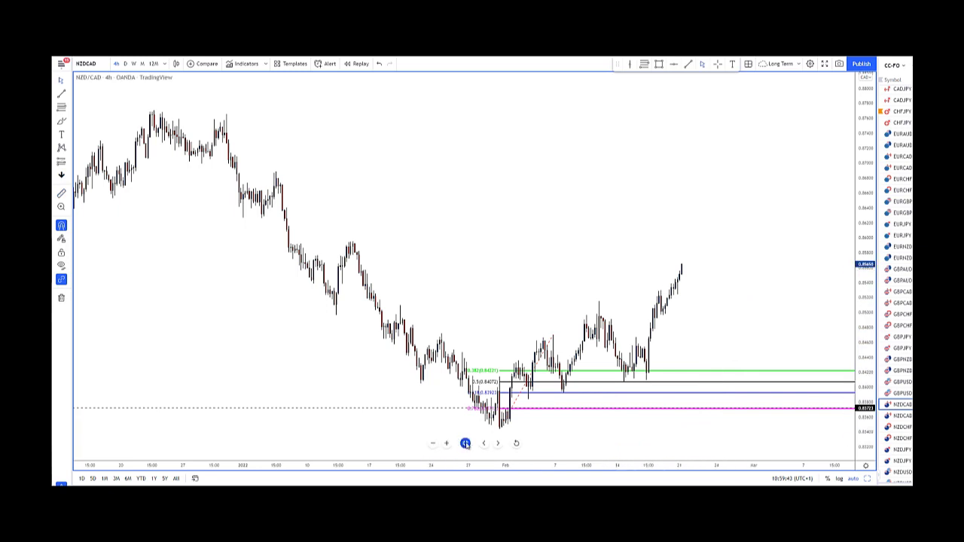
- Restore the four-chart layout and move the dashed horizontal level on the weekly NZDCAD chart up to 0.86168
{"action": "key", "text": "alt+Return"}
{"action": "left_click", "coordinate": [280, 401]}
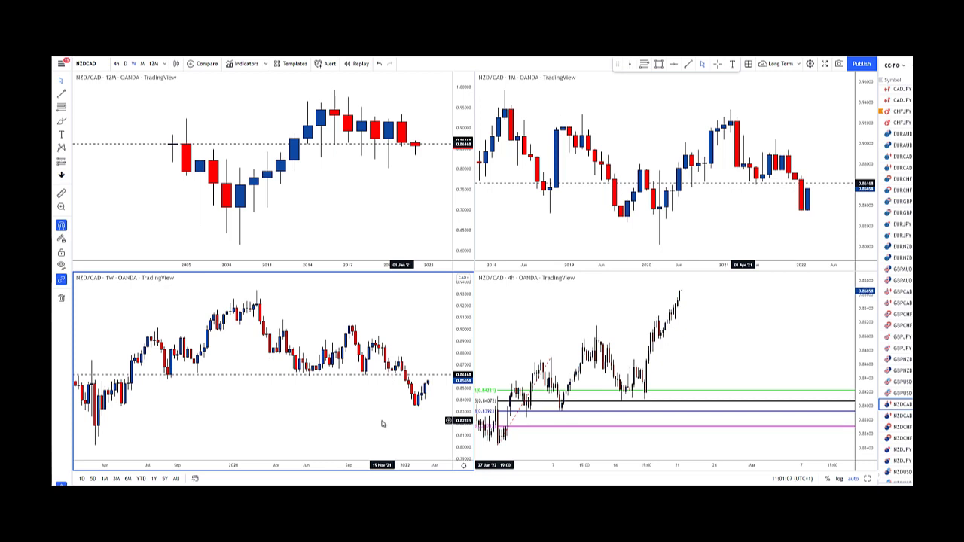
{"action": "scroll", "coordinate": [378, 413], "scroll_direction": "down", "scroll_amount": 1}
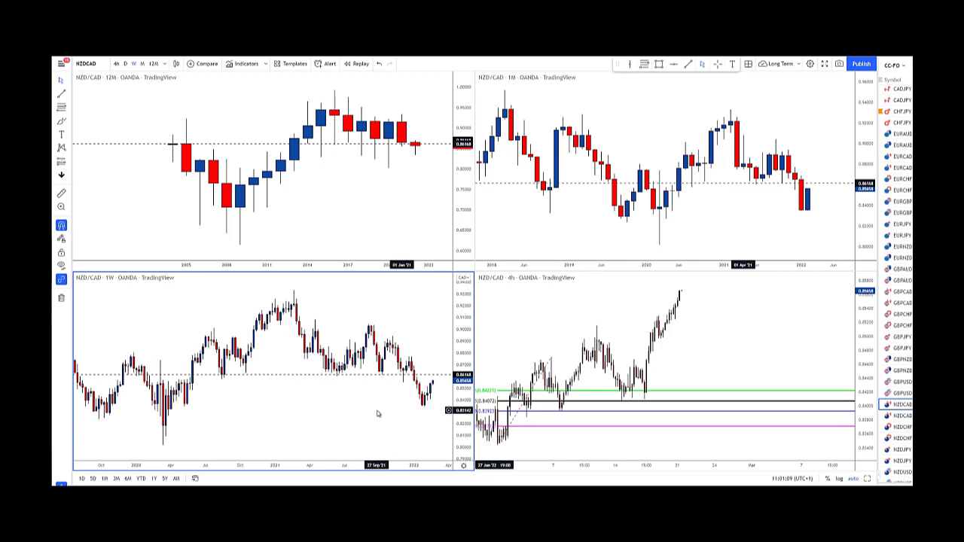